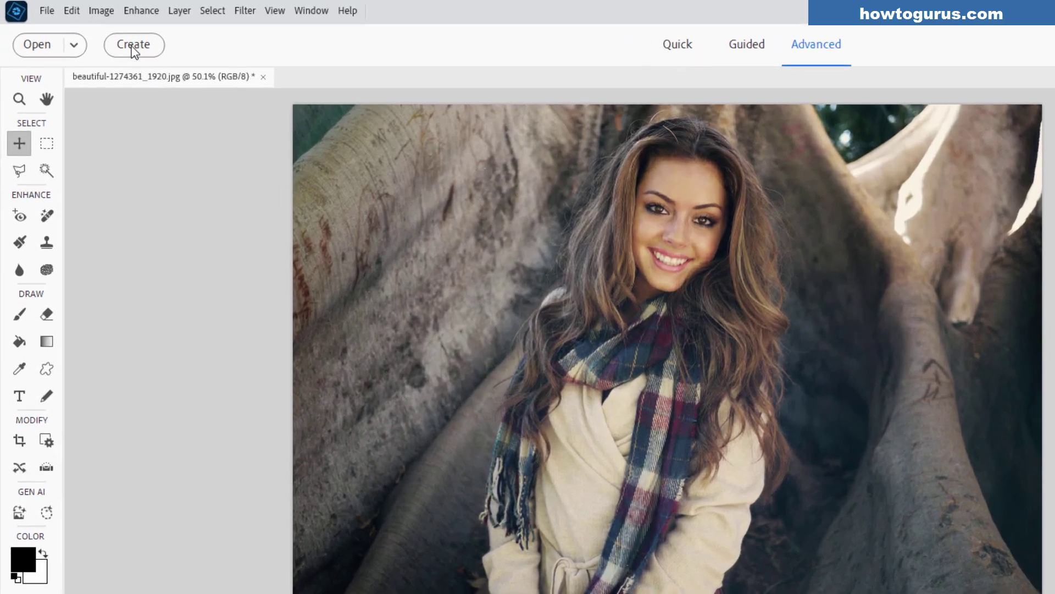
Enlarge the canvas by a relative 20% in width and height, anchored bottom-centre, and Magic Wand-select the new white border
left_click(102, 11)
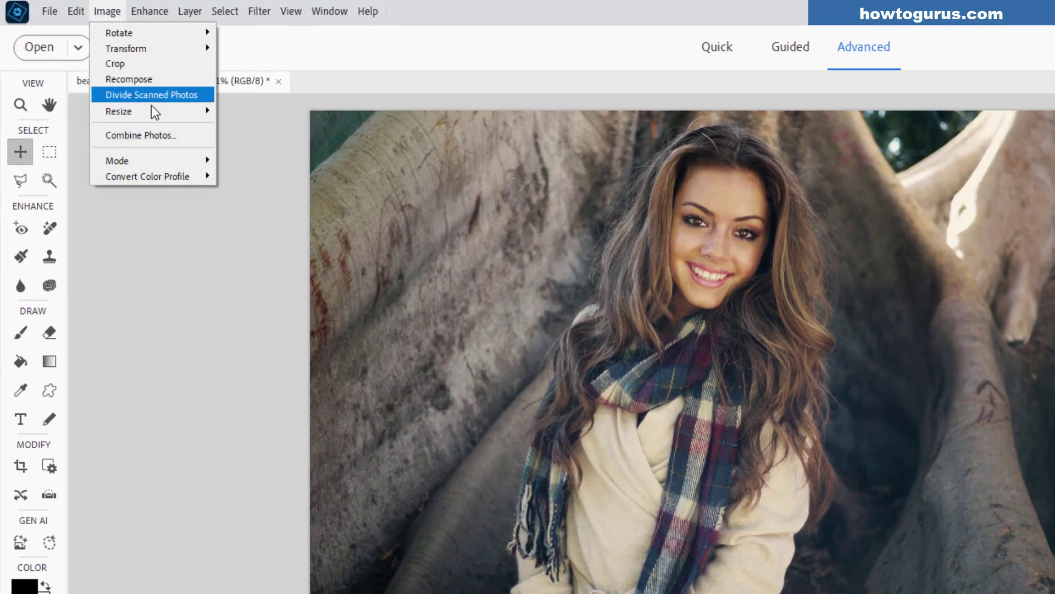
mouse_move(145, 105)
left_click(265, 125)
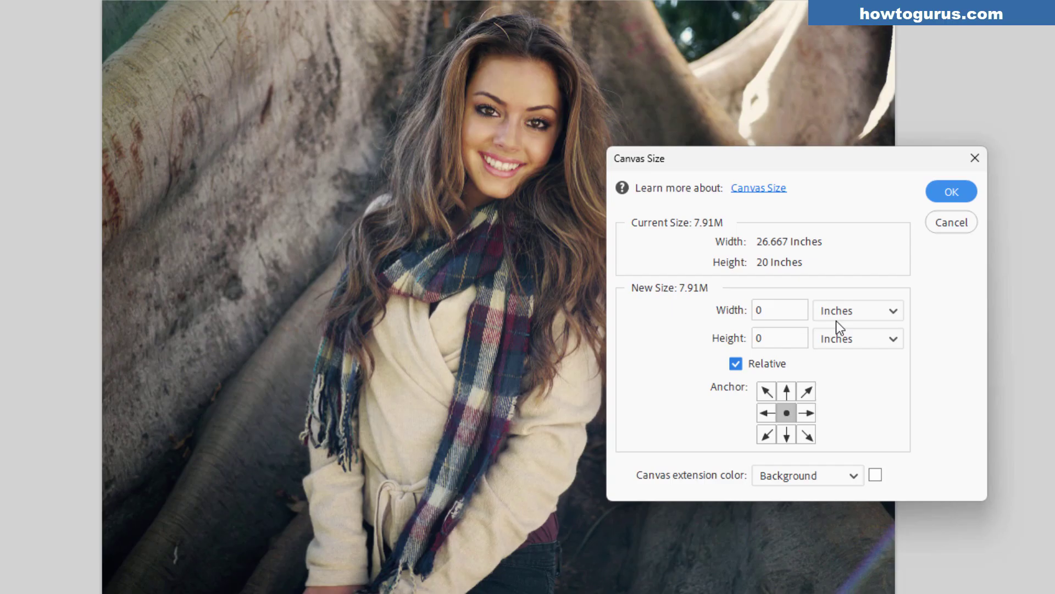
left_click(923, 356)
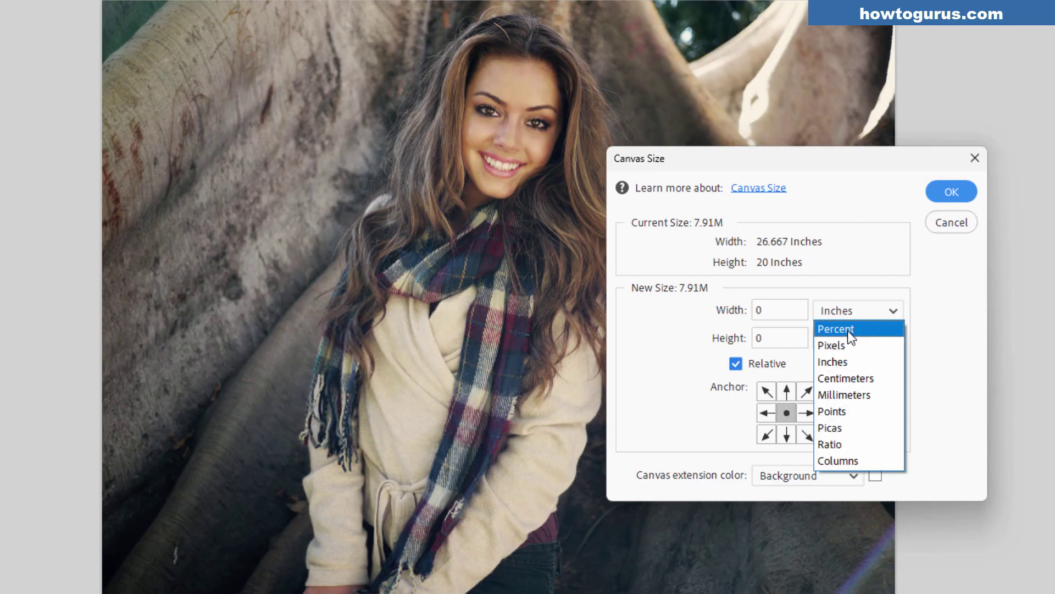
left_click(843, 327)
left_click(723, 316)
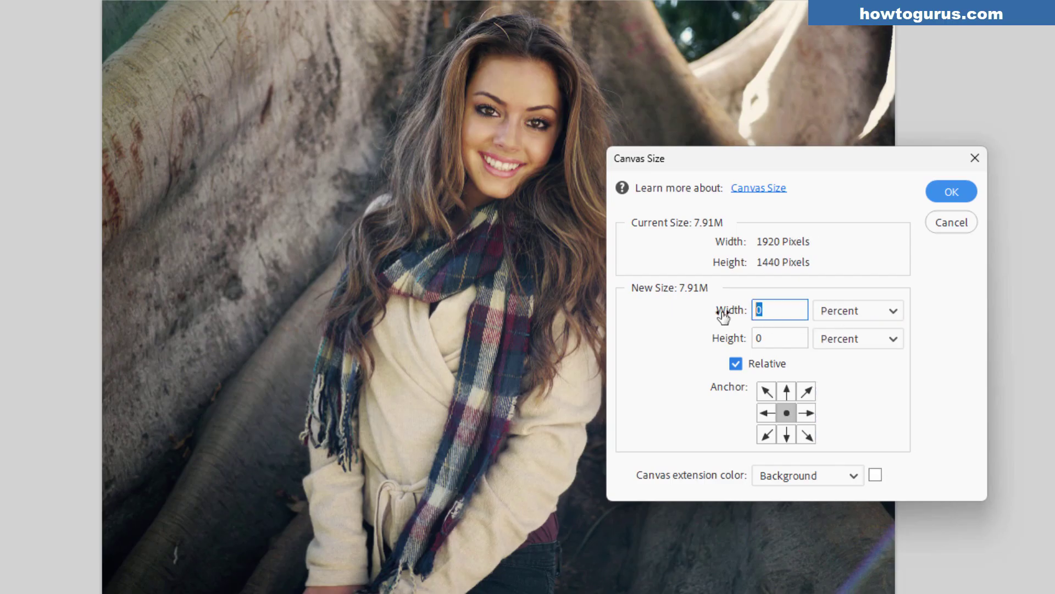
type("20")
key("Tab")
type("20")
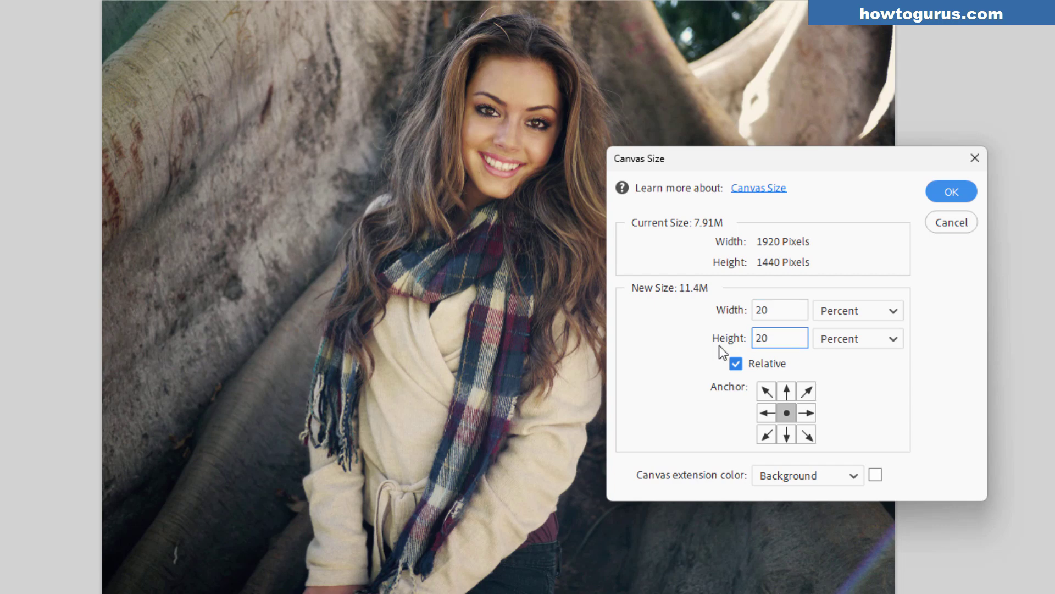
left_click(786, 435)
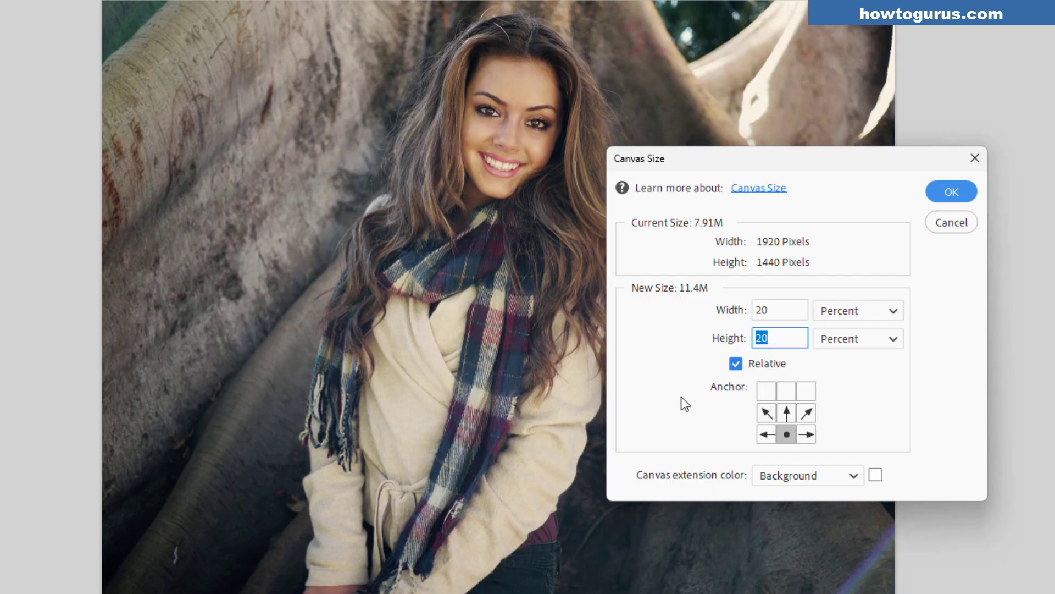
key("Return")
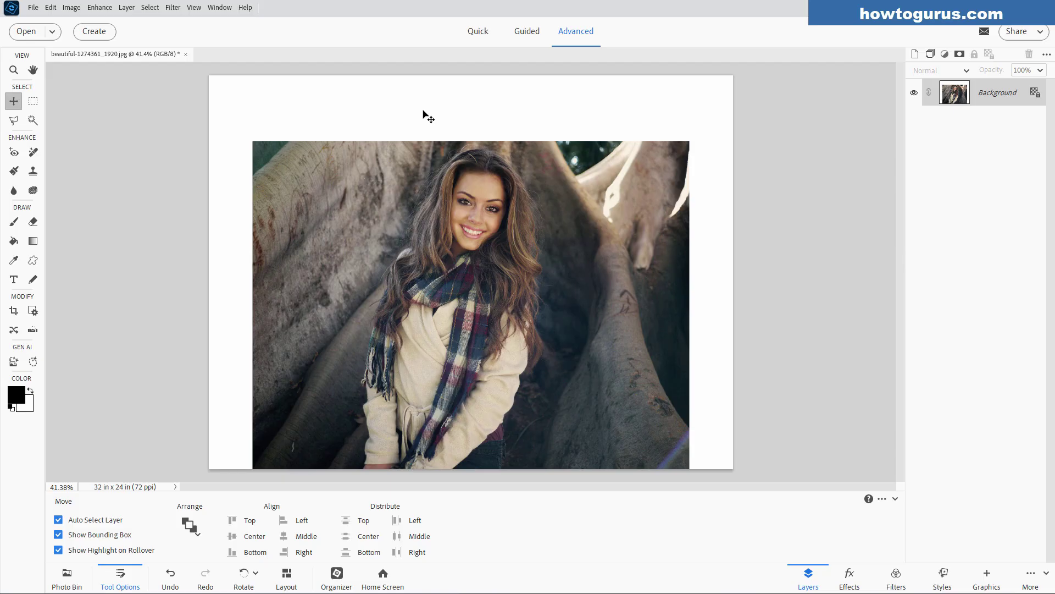
left_click(33, 120)
left_click(356, 110)
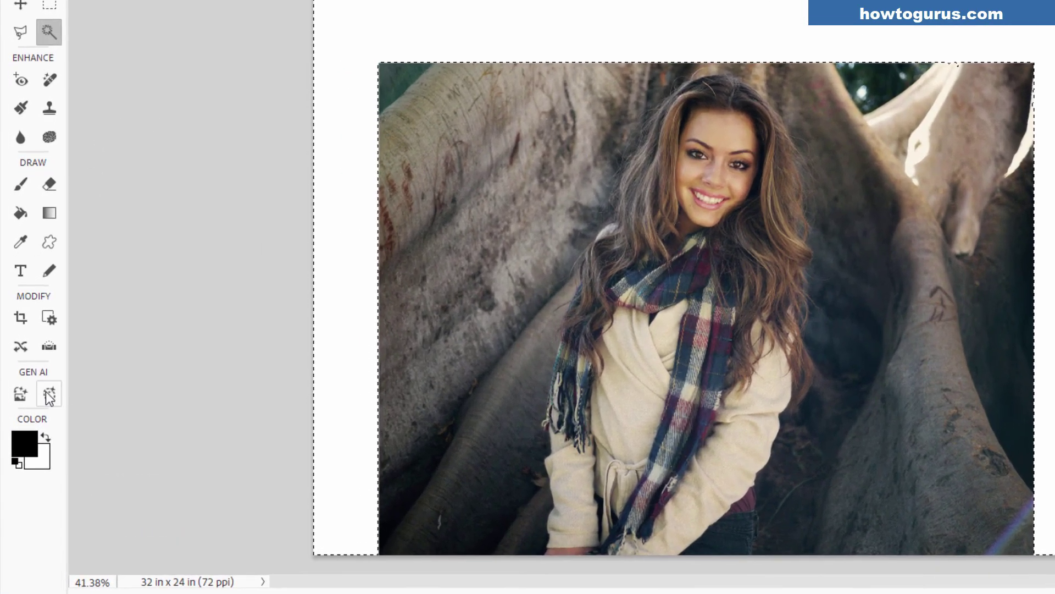
Generate a fill for the selected border with the Gen AI prompt 'tree roots, tropical leaves'
left_click(47, 390)
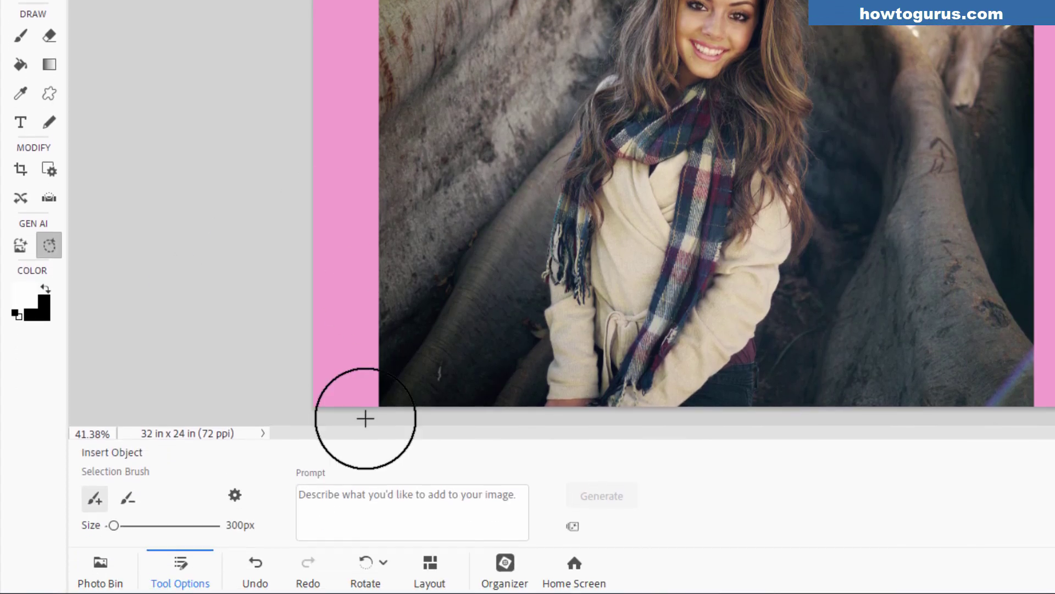
left_click(374, 485)
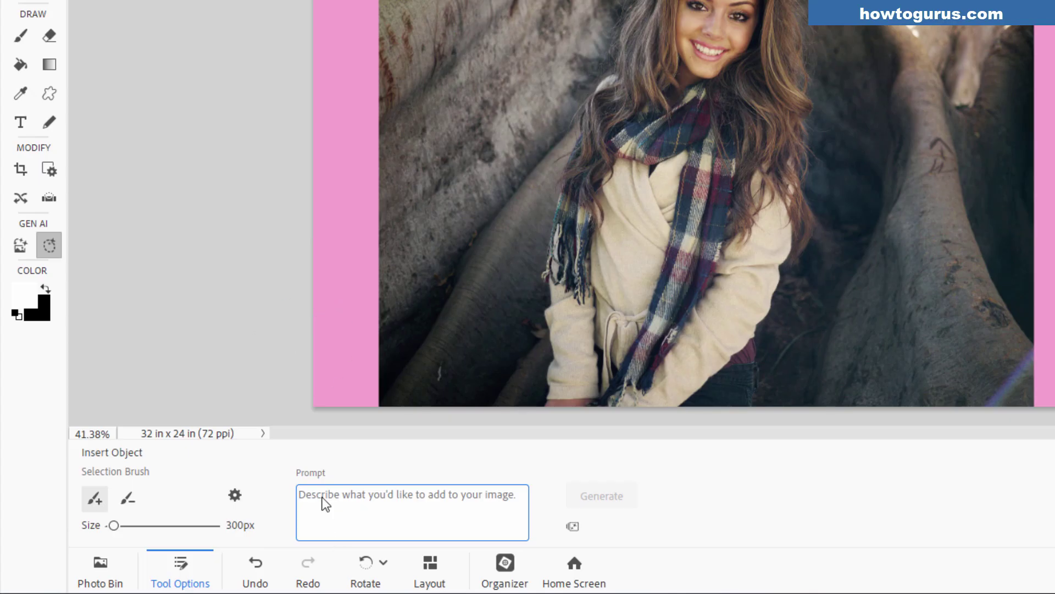
type("tree roots")
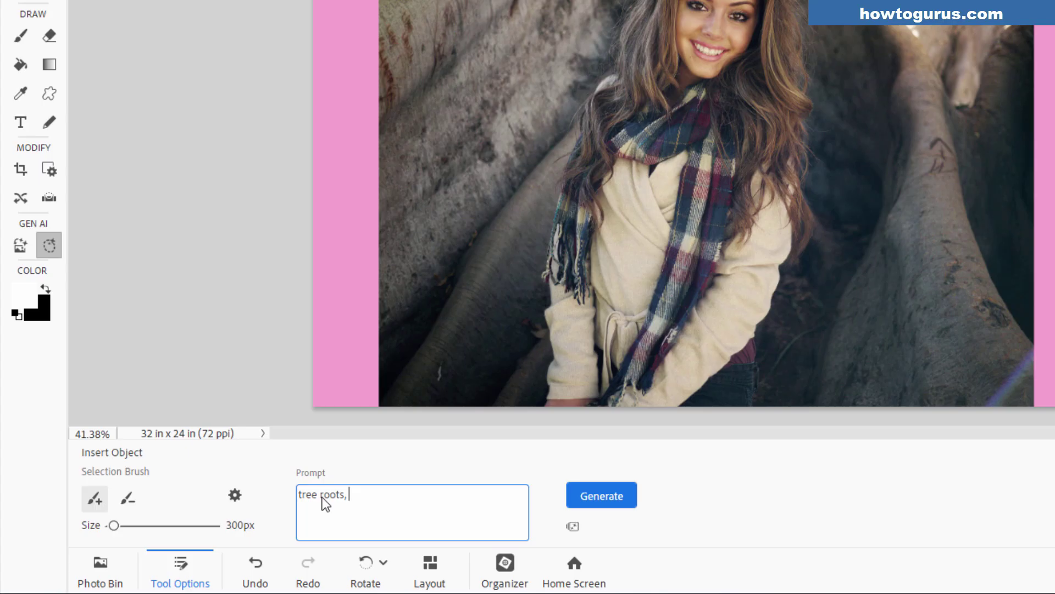
type(", tropical leaves")
left_click(608, 503)
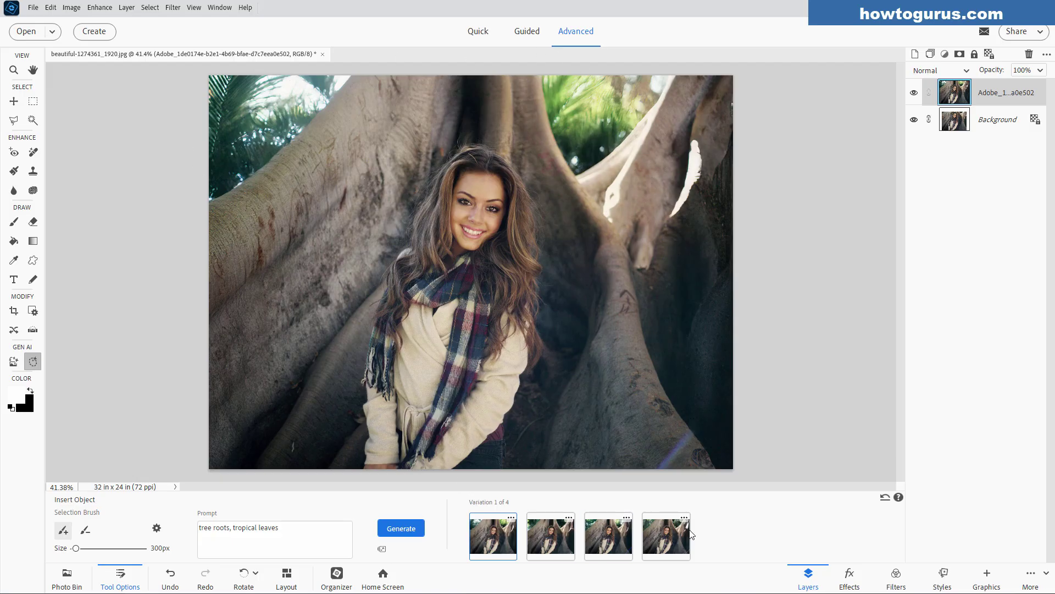
Preview generated variations 2, 3 and 4, then settle on variation 1
left_click(553, 538)
left_click(601, 535)
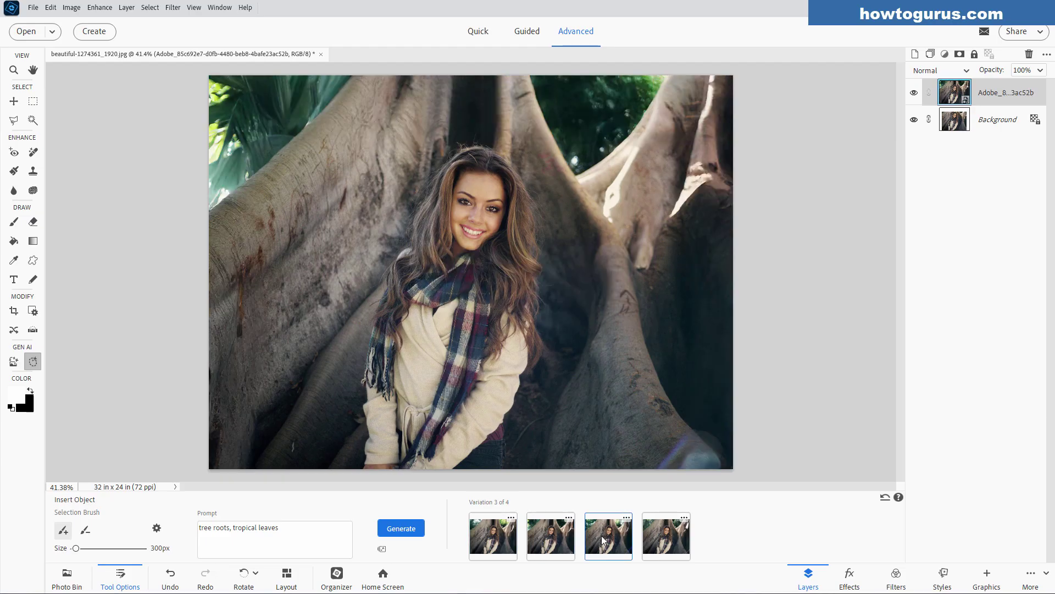
left_click(651, 539)
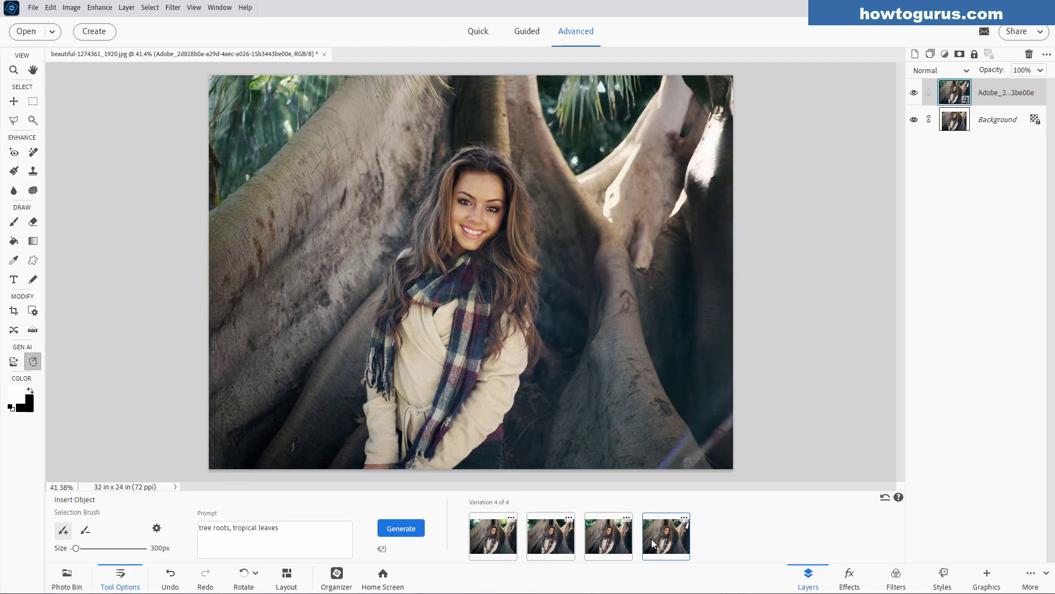
left_click(506, 534)
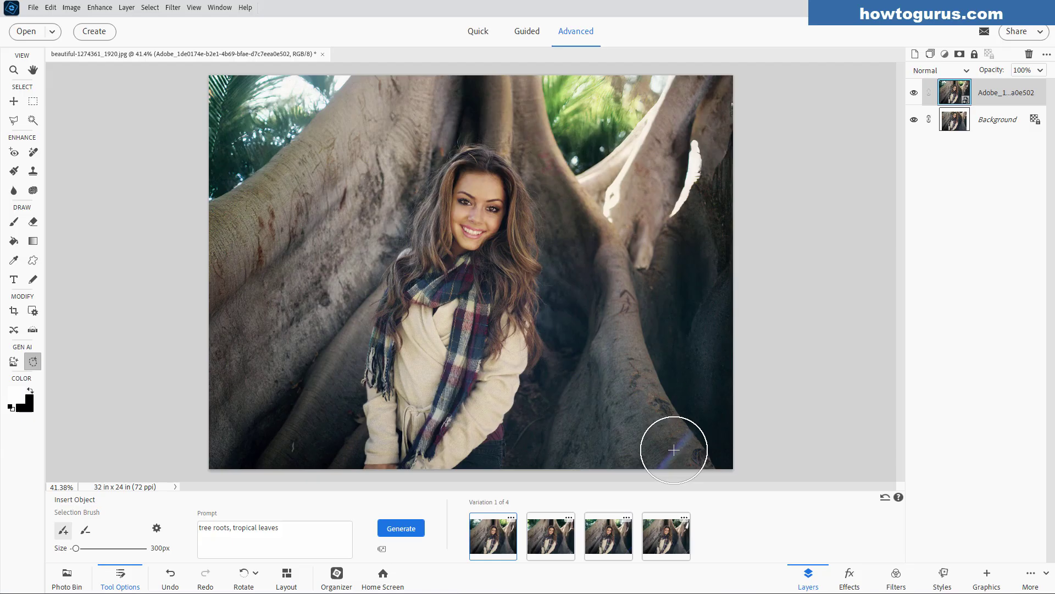
Switch to the Move tool and use Simplify Layer on the generated top layer
key("v")
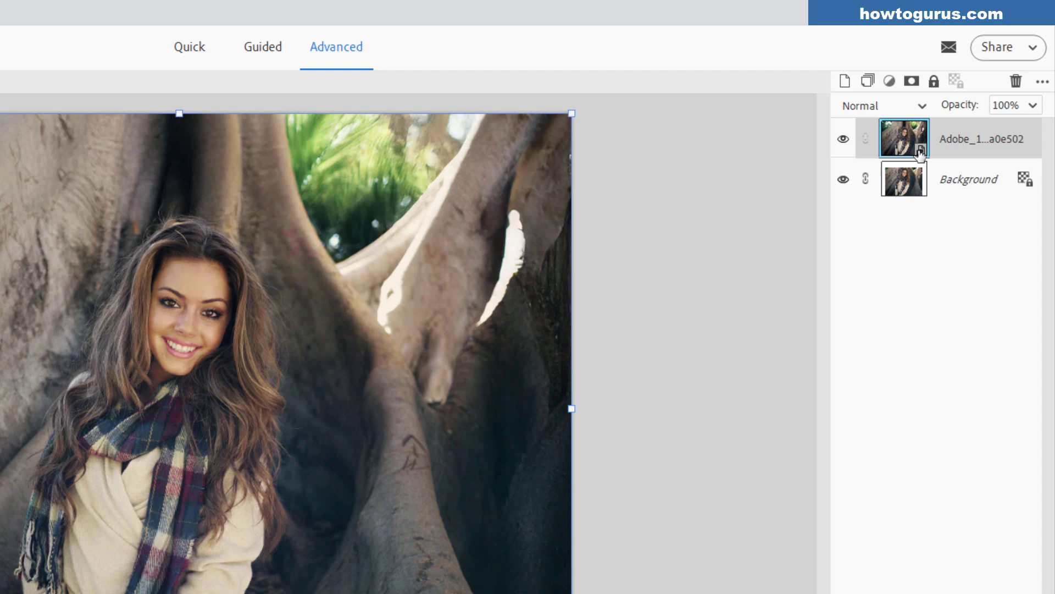
right_click(957, 142)
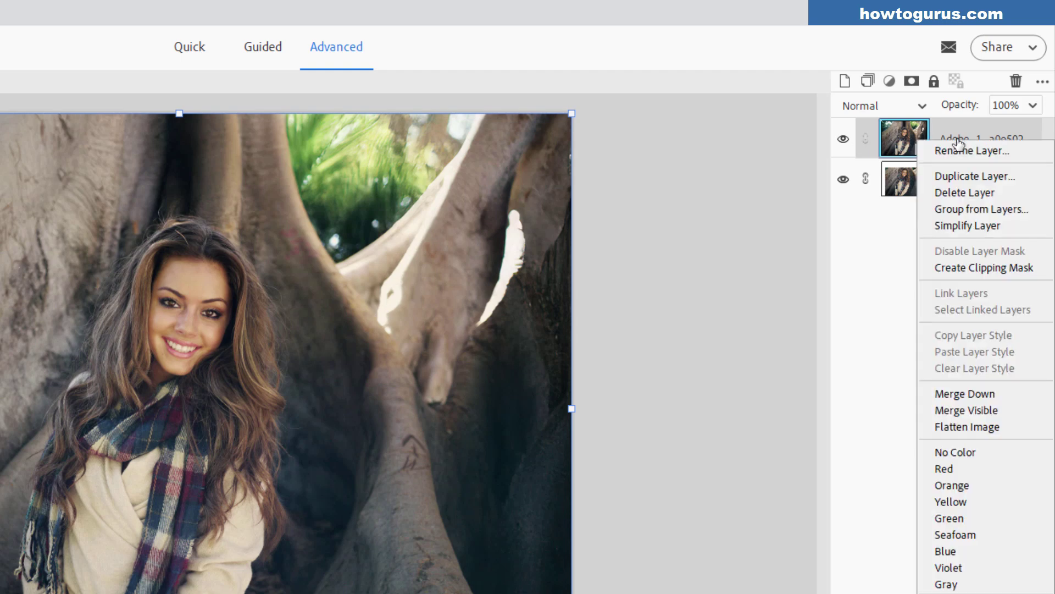
left_click(959, 225)
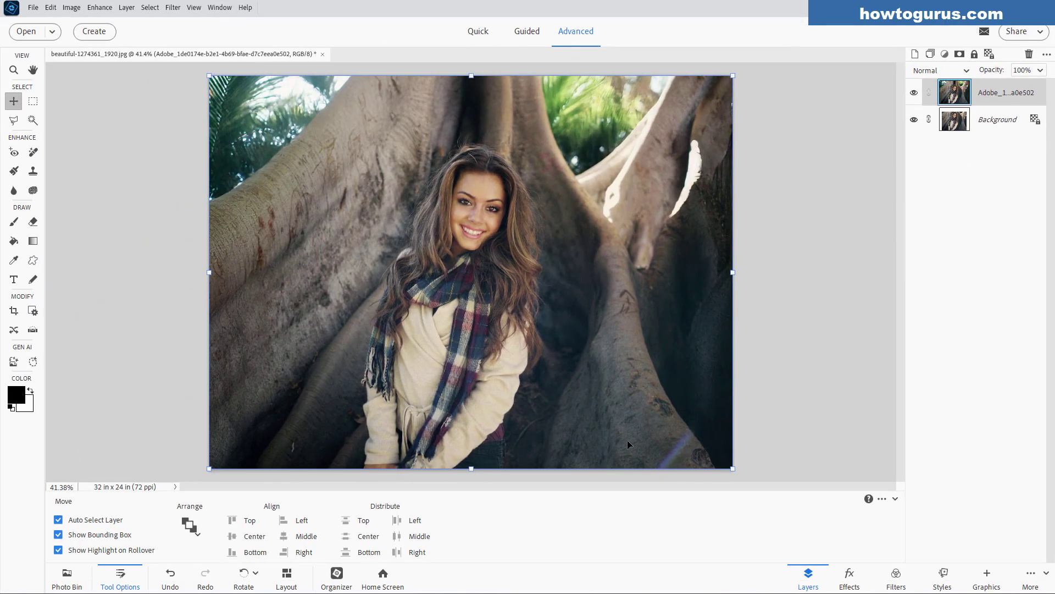
Use the Remove tool to erase the marks on the roots, the left root and the upper-left trunk
left_click(33, 153)
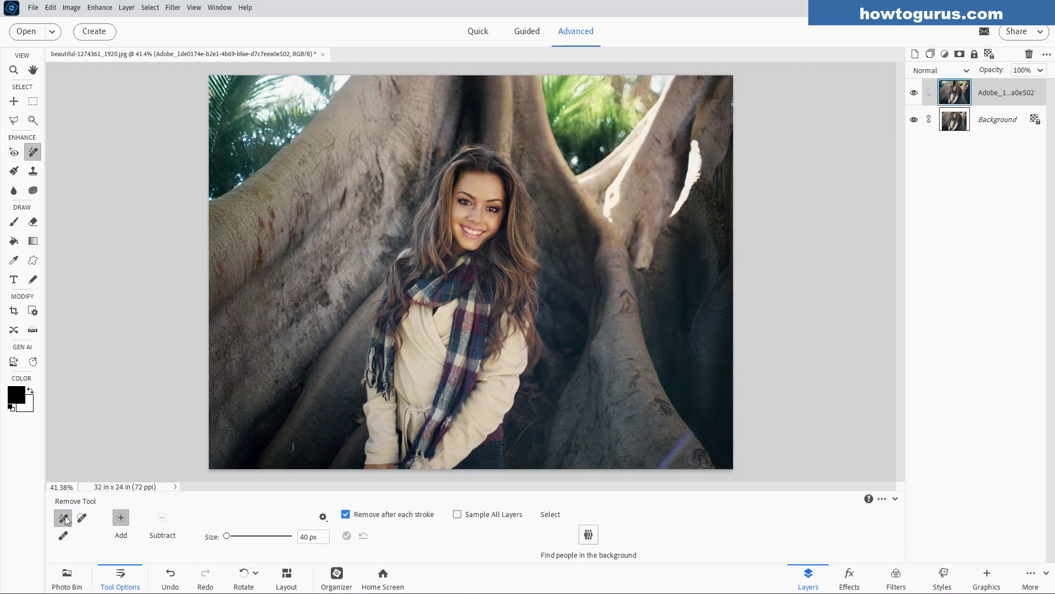
mouse_move(694, 429)
left_mouse_down()
mouse_move(661, 467)
mouse_move(698, 428)
mouse_move(654, 470)
left_mouse_up()
left_click_drag(622, 297, 632, 312)
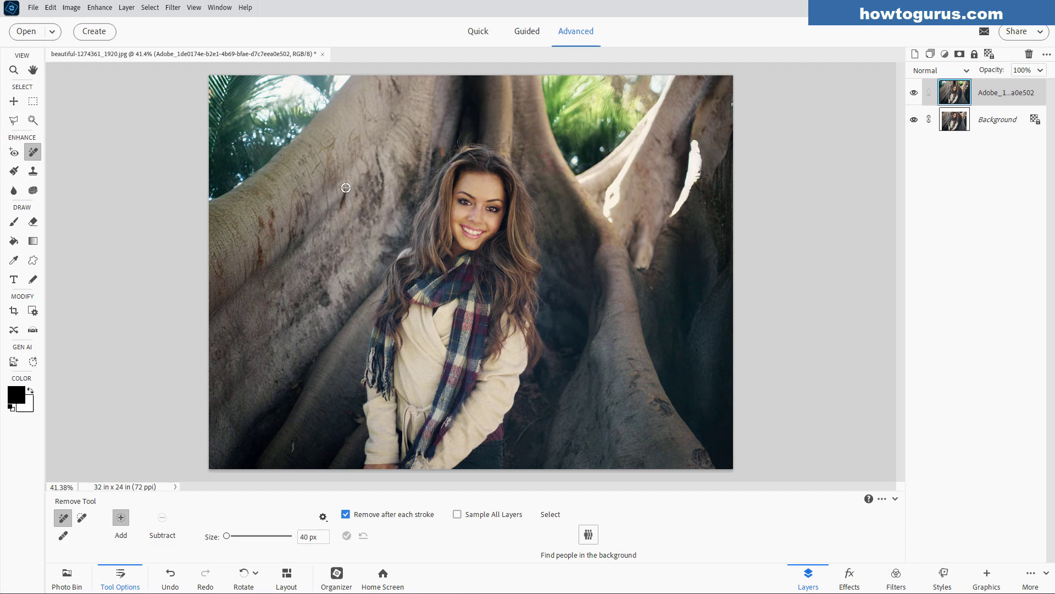
mouse_move(312, 197)
left_mouse_down()
mouse_move(291, 193)
mouse_move(288, 246)
mouse_move(299, 240)
mouse_move(300, 199)
mouse_move(292, 241)
mouse_move(300, 206)
left_mouse_up()
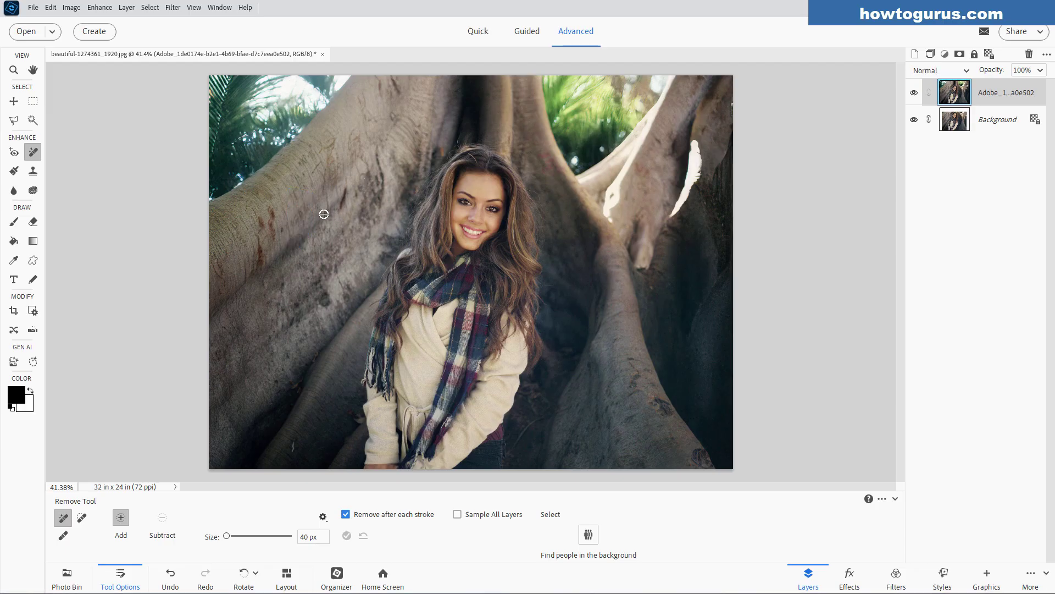
mouse_move(271, 207)
left_mouse_down()
mouse_move(275, 238)
mouse_move(259, 224)
left_mouse_up()
left_click_drag(256, 233, 257, 269)
mouse_move(356, 130)
left_mouse_down()
mouse_move(349, 148)
mouse_move(356, 137)
left_mouse_up()
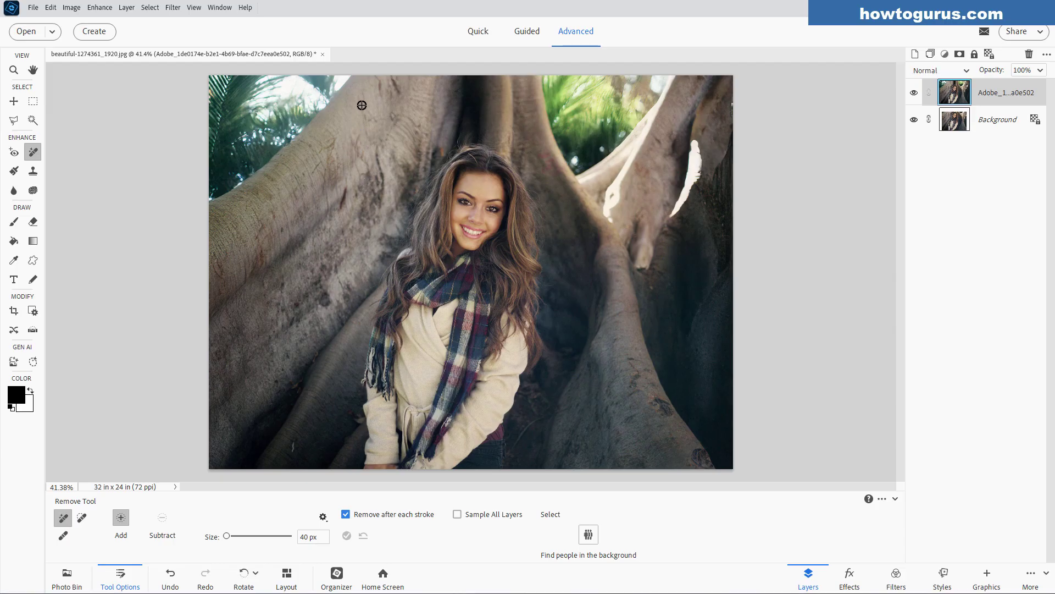
mouse_move(360, 95)
left_mouse_down()
mouse_move(371, 121)
mouse_move(367, 106)
left_mouse_up()
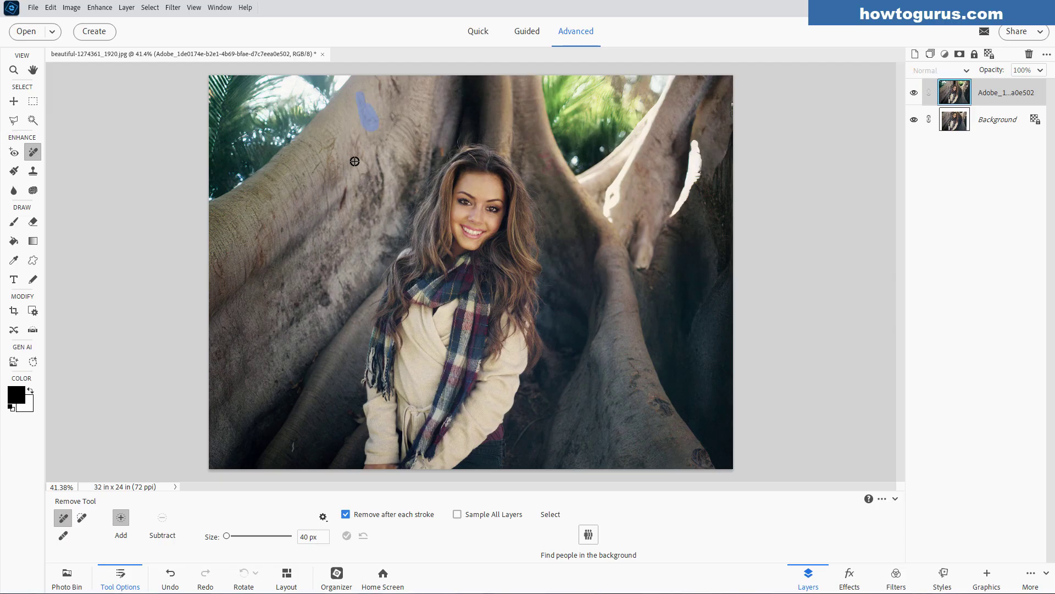